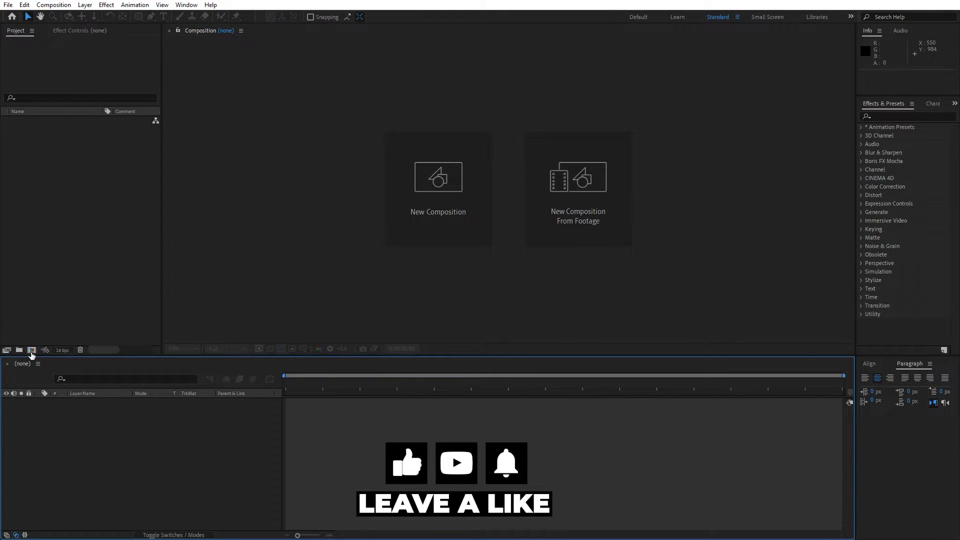
Step: Create a new composition named Final
left_click(31, 351)
type("Fin")
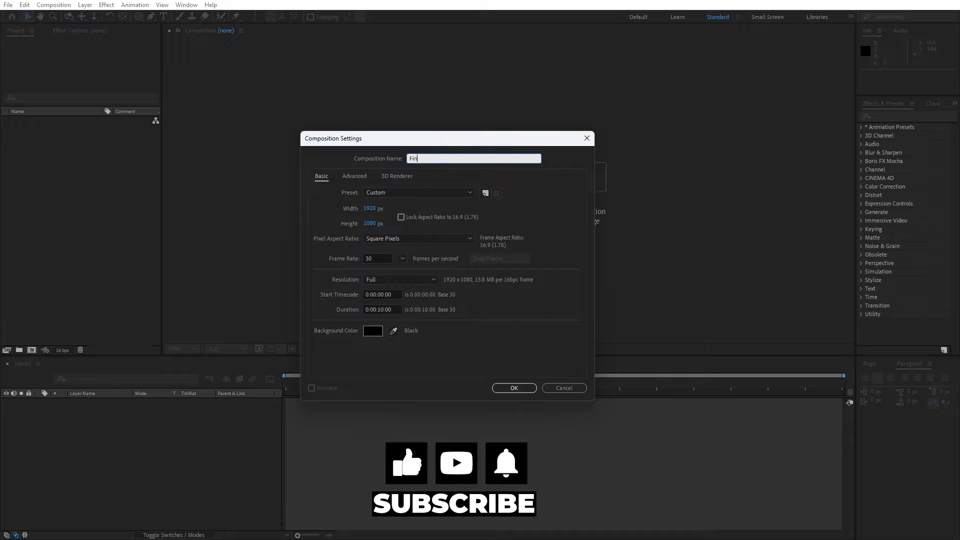
type("al")
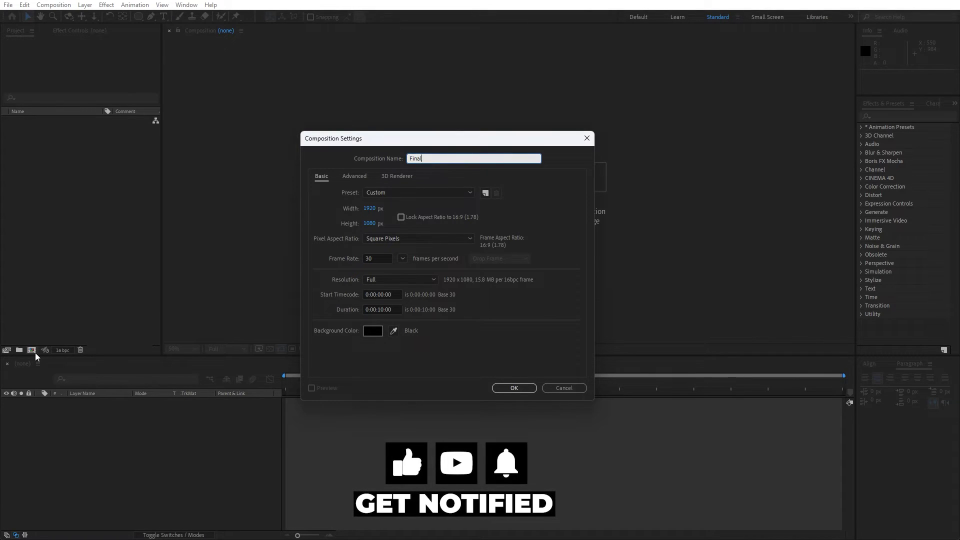
left_click(514, 387)
Step: Add a black 1920×1080 solid layer named BG to the Final composition
right_click(97, 469)
mouse_move(128, 345)
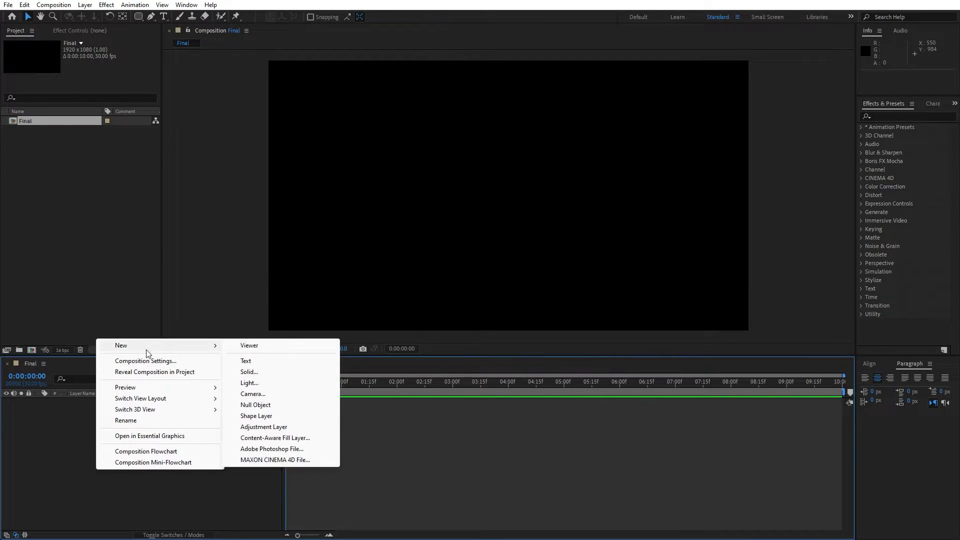
left_click(249, 371)
type("BG")
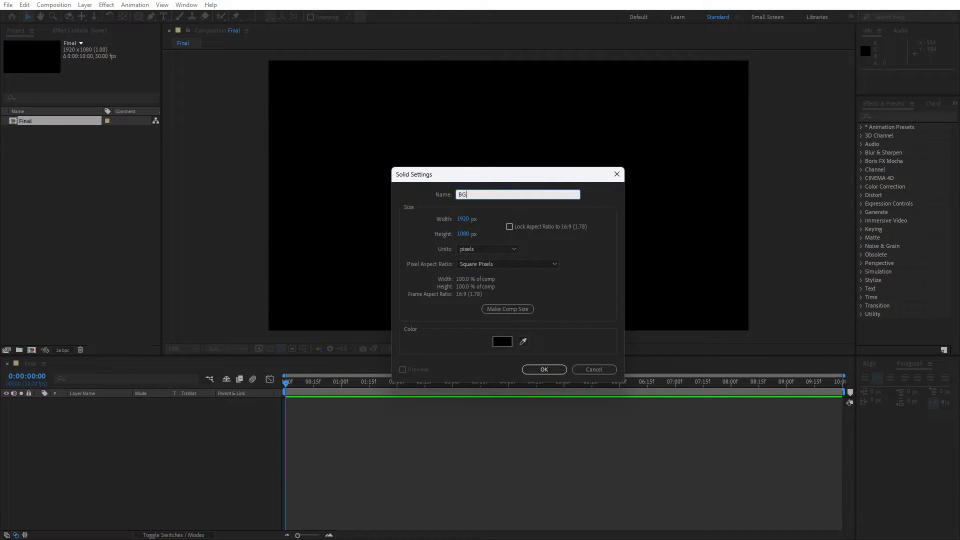
left_click(544, 368)
Step: Apply the Fill effect to BG and set its colour to pure white
left_click(895, 116)
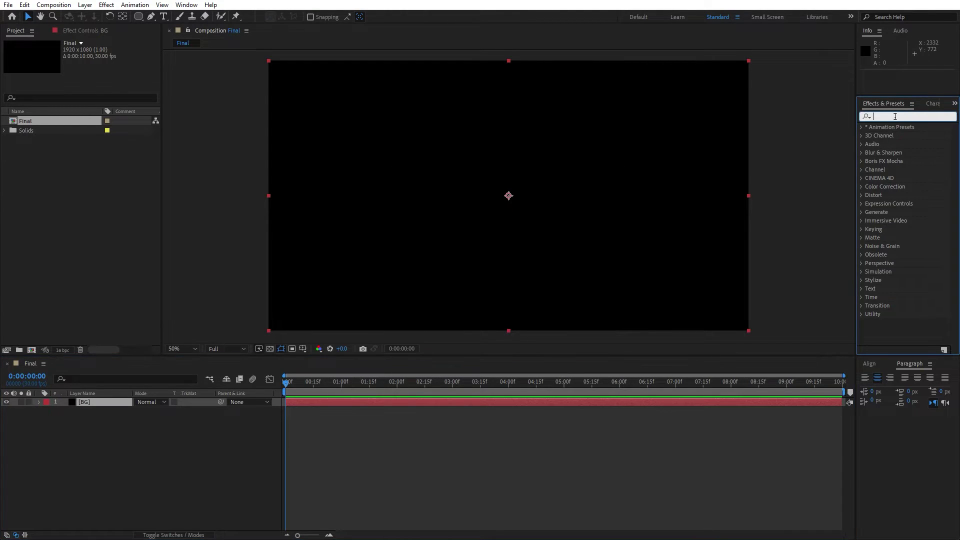
type("fill")
left_click_drag(896, 177, 99, 402)
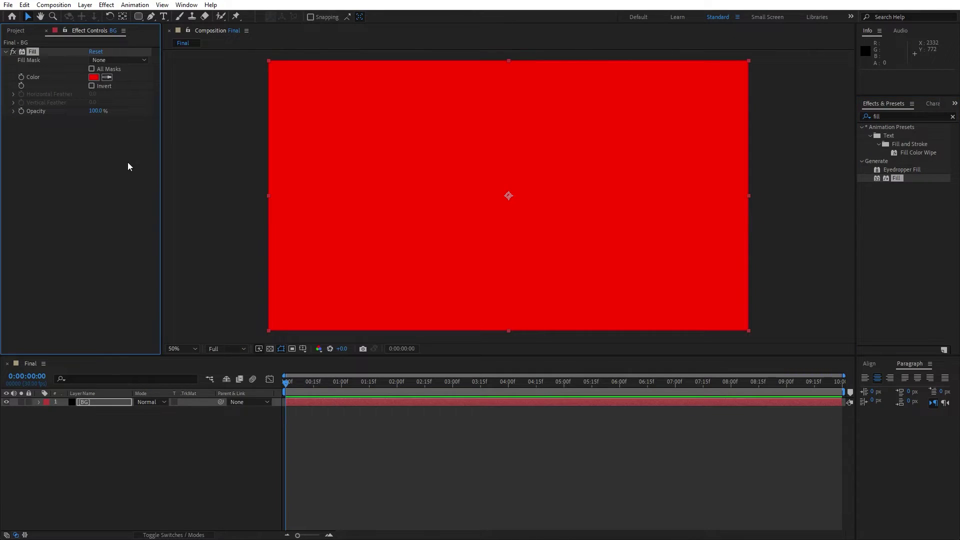
left_click(94, 77)
left_click_drag(607, 345, 491, 254)
left_click(821, 342)
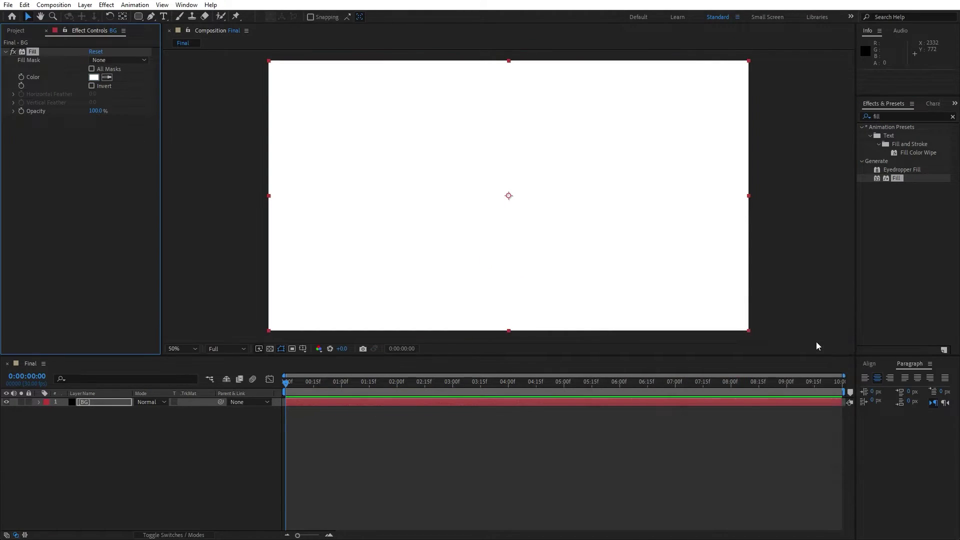
Step: Apply CC Ball Action to BG with Grid Spacing 15 and Ball Size 15
left_click(892, 132)
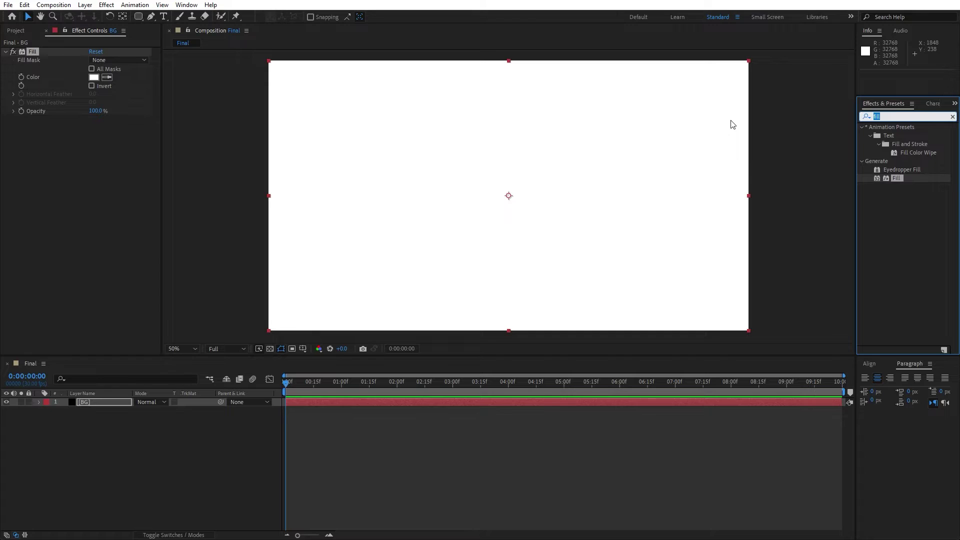
type("ball a")
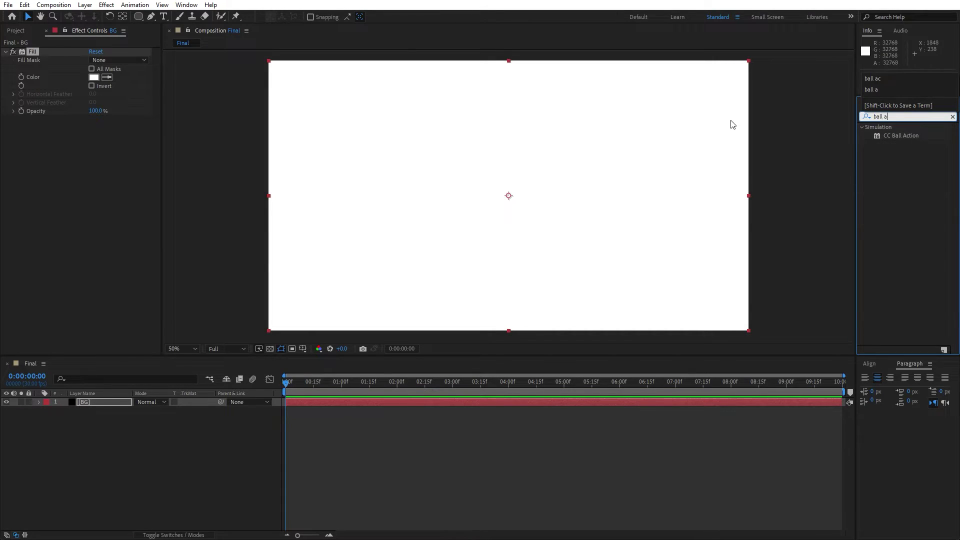
left_click_drag(898, 135, 96, 402)
left_click(91, 211)
key("Return")
left_click(93, 218)
type("15")
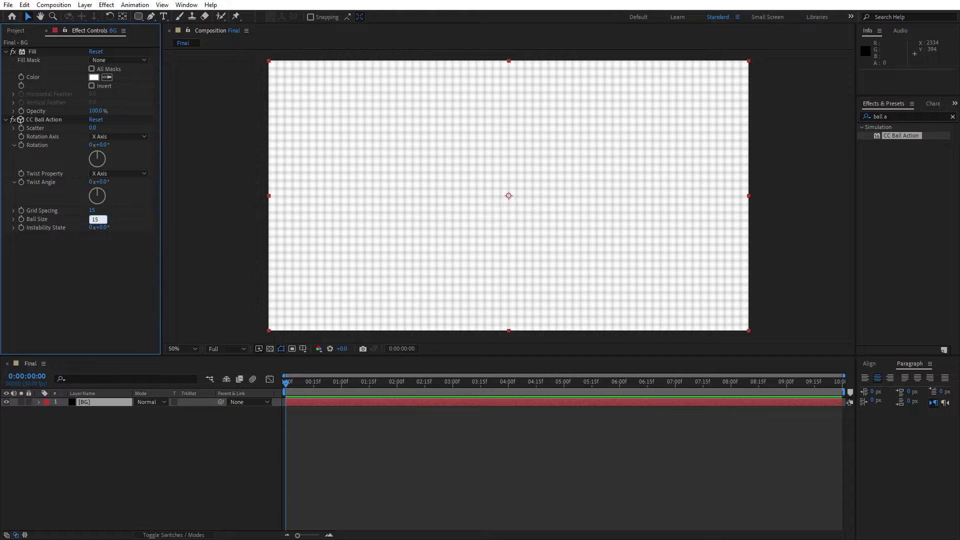
key("Return")
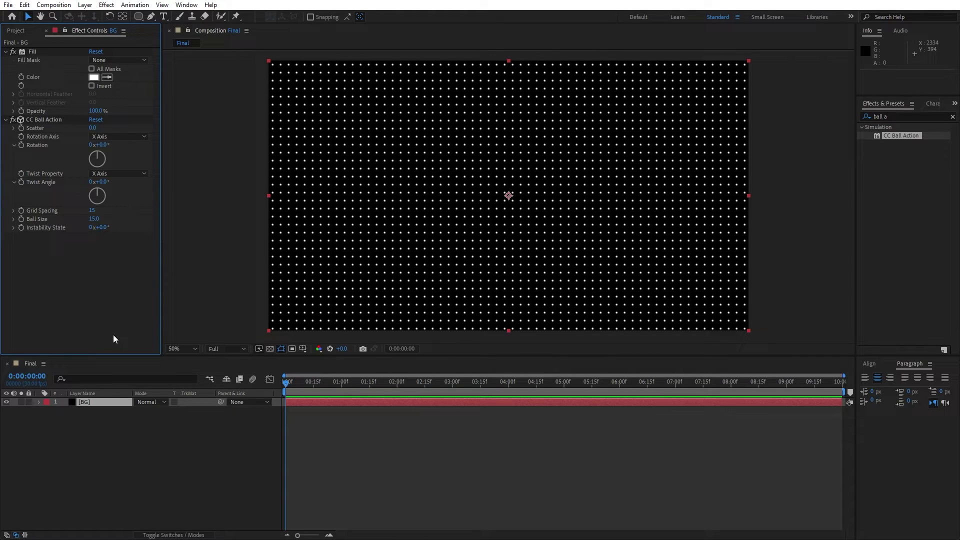
left_click(894, 116)
Step: Apply Fractal Noise to BG with Contrast 150 and Brightness -50
type("fracta")
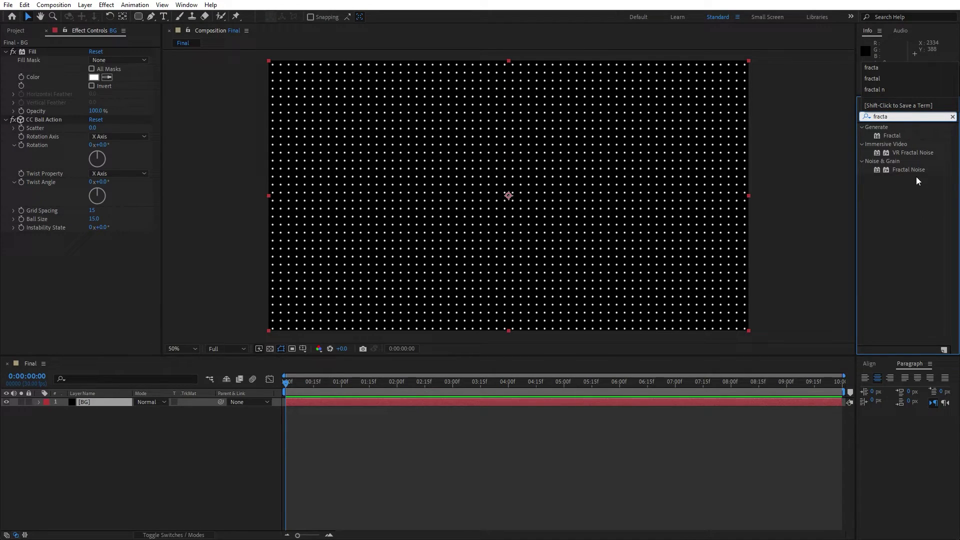
left_click_drag(908, 170, 109, 403)
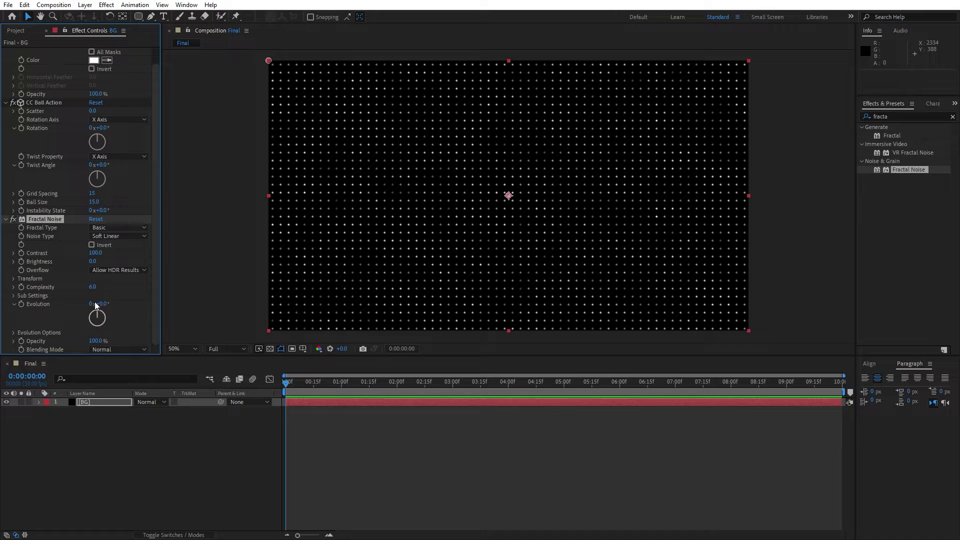
left_click(95, 253)
type("150")
left_click(94, 262)
left_click(160, 416)
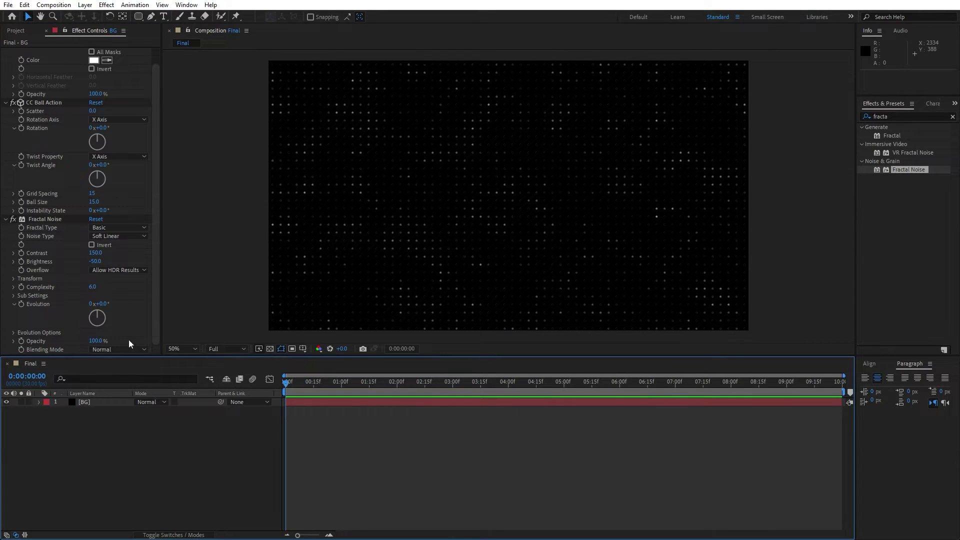
Step: Keyframe Fractal Noise Evolution from first to last frame, then collapse the three effects
left_click(20, 304)
left_click_drag(394, 388, 840, 384)
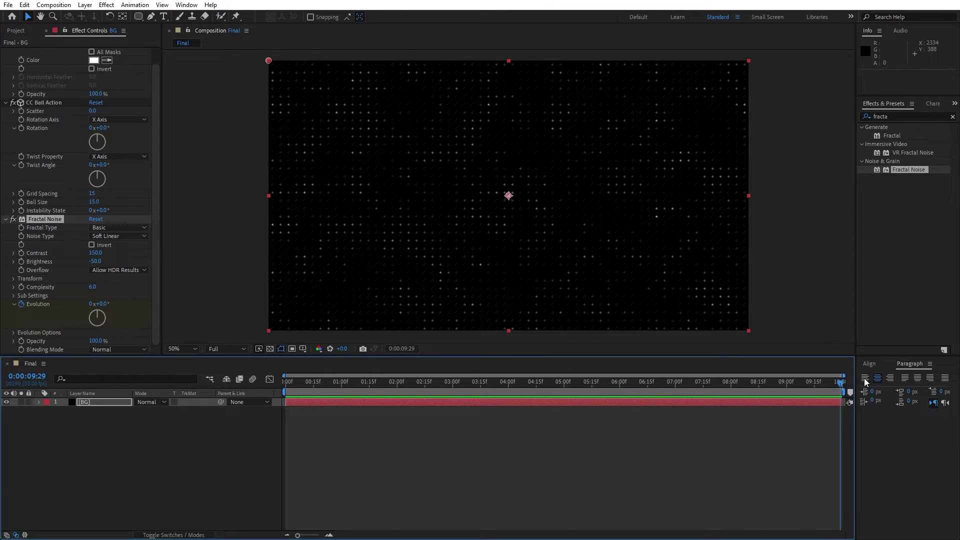
left_click(91, 304)
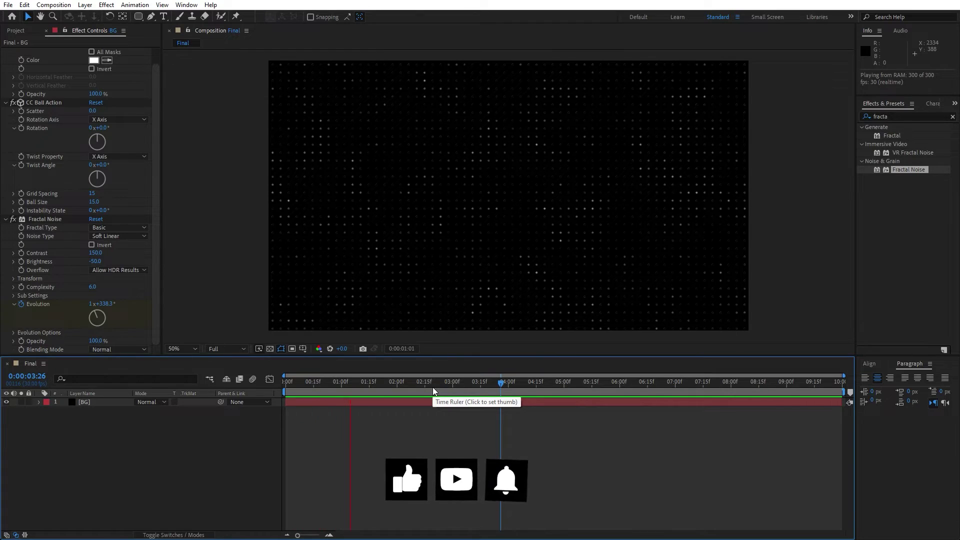
left_click_drag(489, 388, 479, 383)
scroll(7, 88, "up", 1)
left_click(6, 51)
left_click(5, 60)
left_click(5, 69)
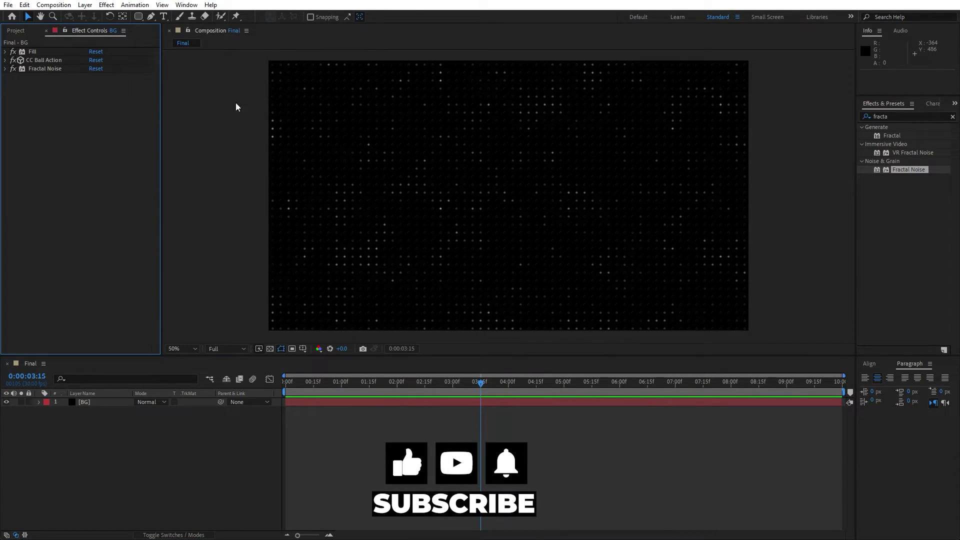
key("ctrl+f")
Step: Apply Tritone to BG and set its Midtones colour to green
type("trito")
left_click(900, 135)
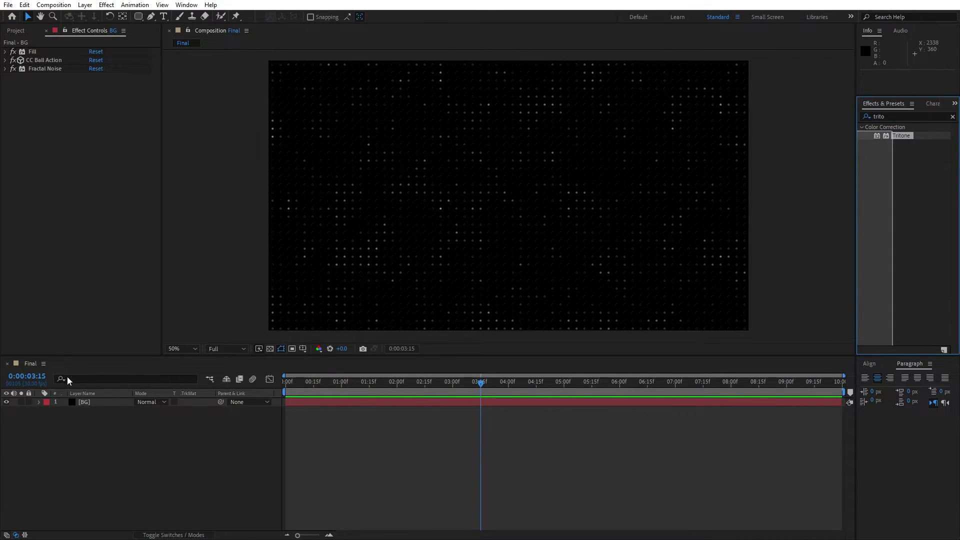
left_click_drag(899, 135, 103, 403)
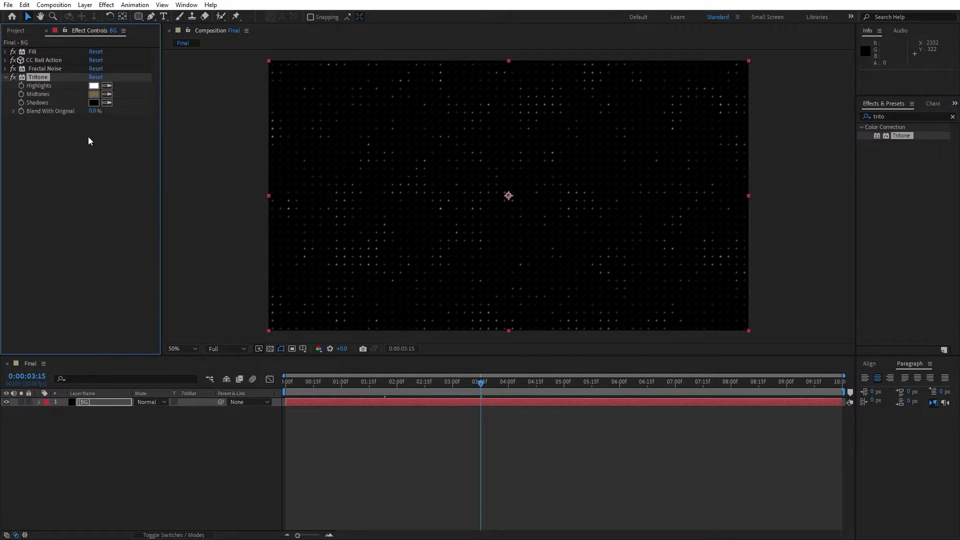
left_click(93, 94)
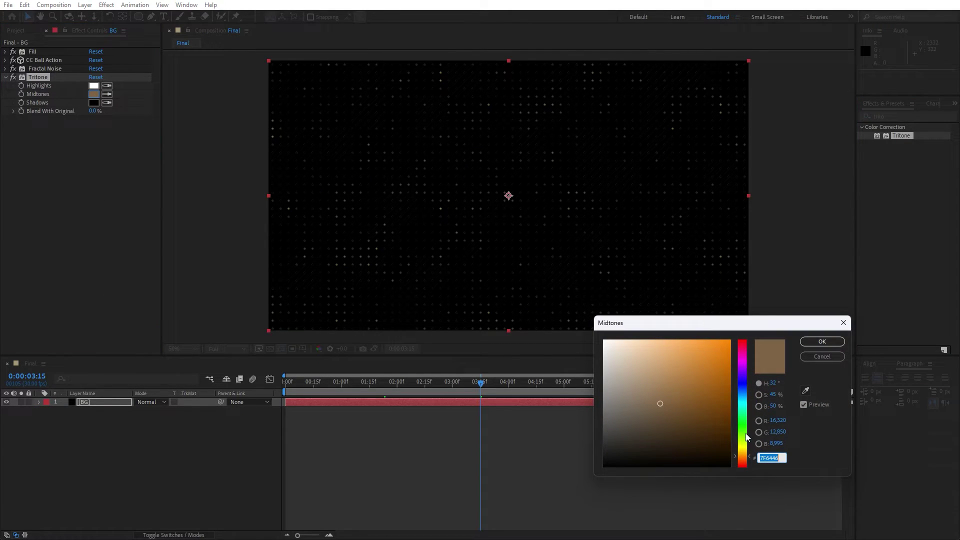
left_click_drag(745, 439, 752, 307)
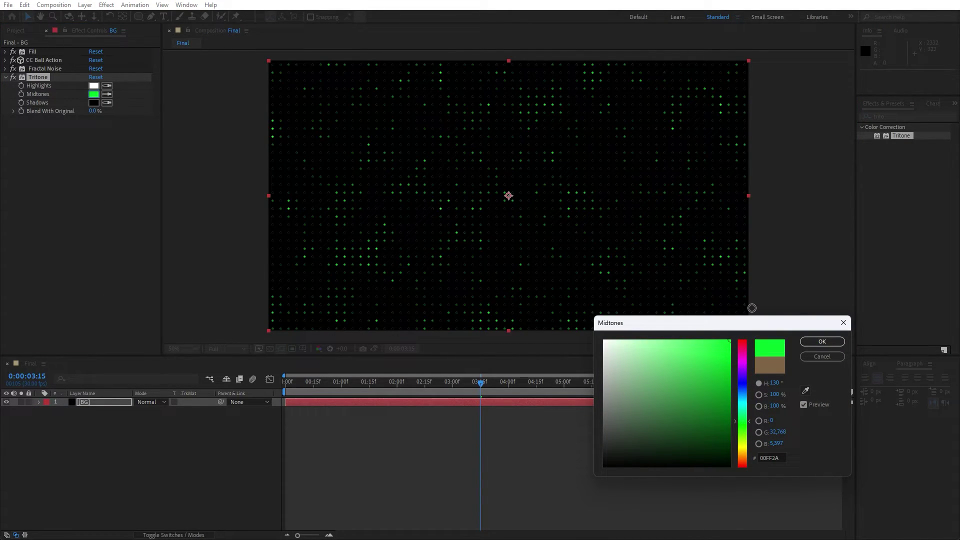
left_click(821, 342)
Step: Add a default Glow to BG and preview the glowing dots from 02:20
left_click(905, 116)
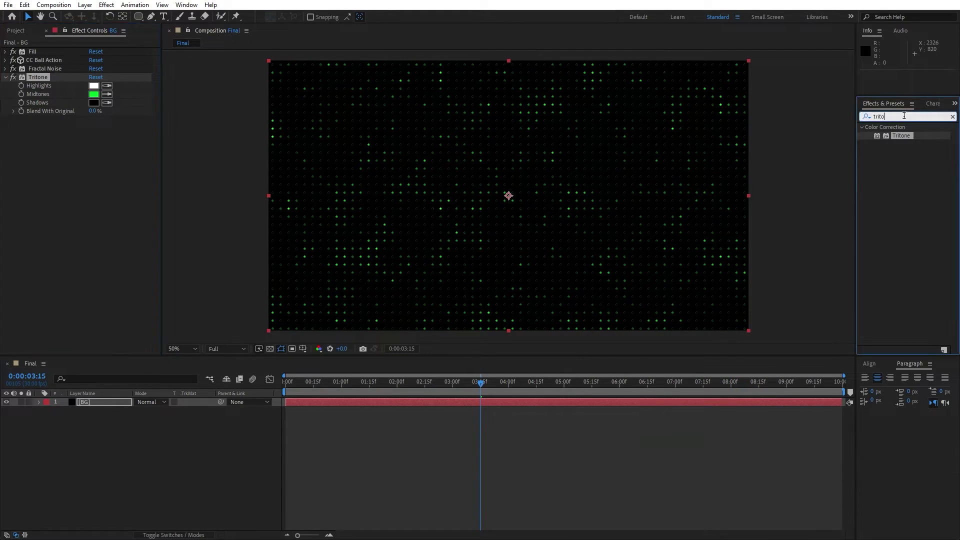
type("glow")
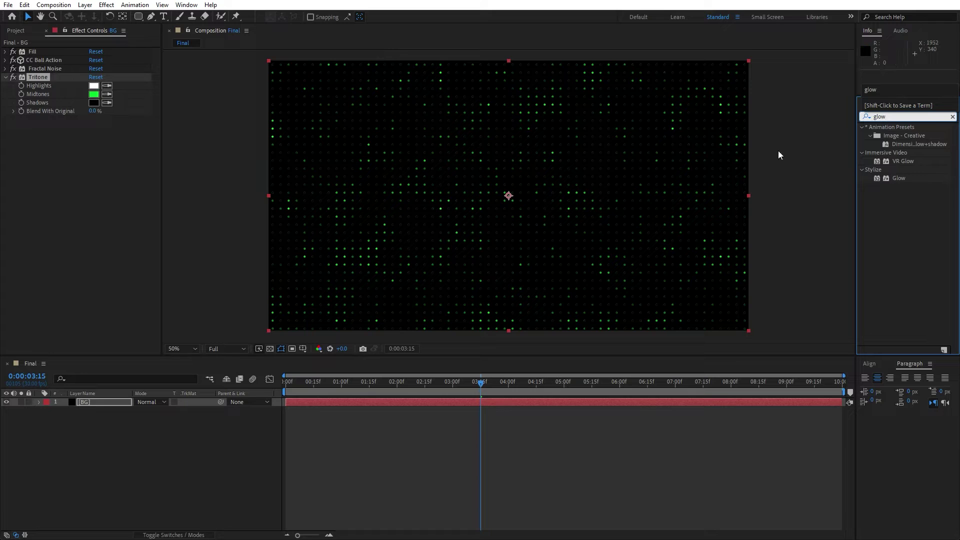
left_click_drag(892, 181, 79, 406)
left_click(433, 383)
key("space")
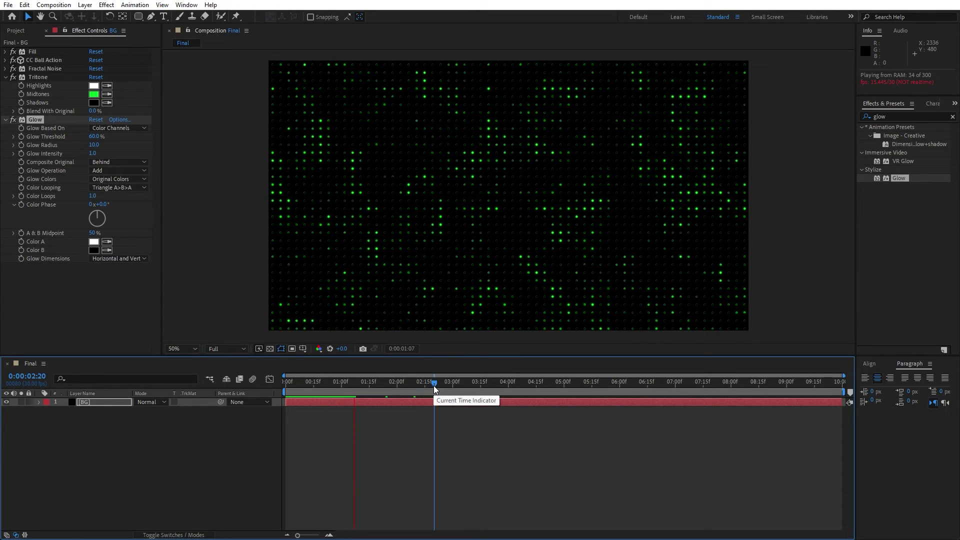
left_click_drag(434, 388, 363, 391)
left_click(876, 118)
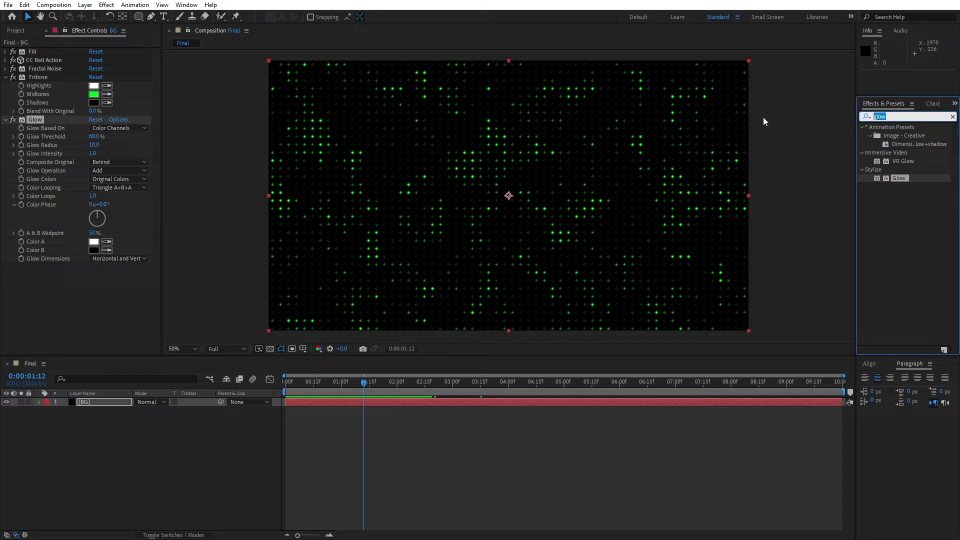
type("optic")
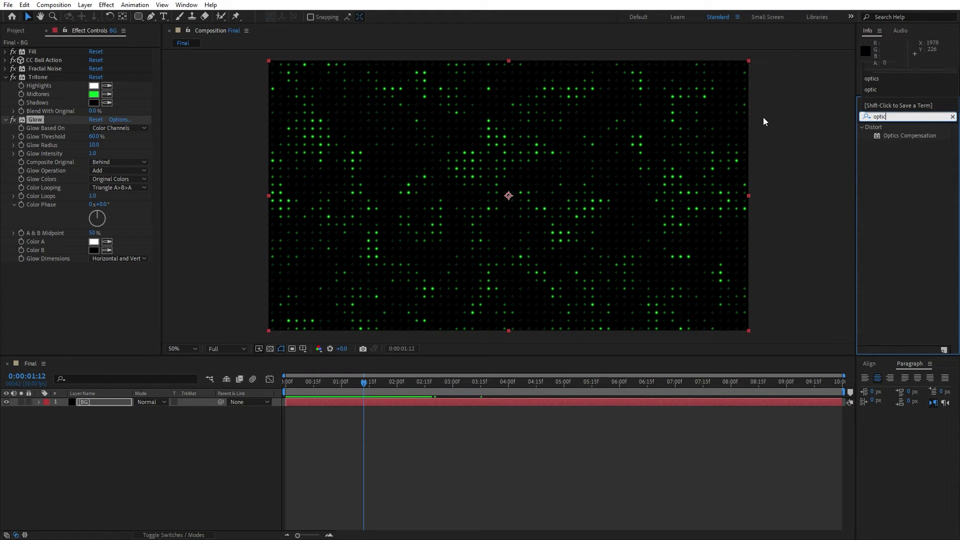
Step: Apply Optics Compensation to BG with Reverse Lens Distortion on and Field of View 70
left_click_drag(905, 139, 88, 402)
left_click(6, 78)
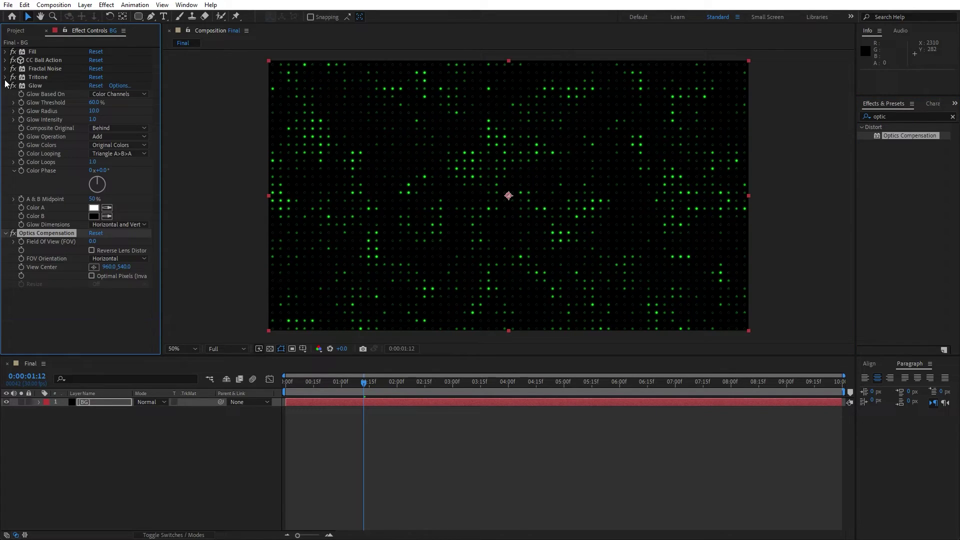
left_click(6, 86)
left_click(91, 112)
left_click_drag(93, 102, 278, 105)
left_click(94, 102)
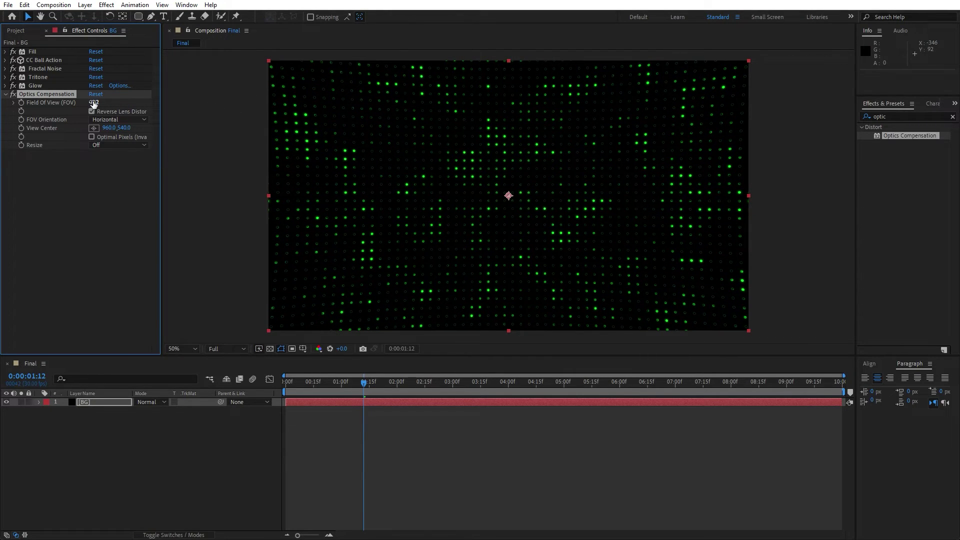
type("70")
key("Return")
Step: Switch off the Optics Compensation effect and collapse its settings
left_click_drag(325, 385, 393, 389)
left_click(13, 95)
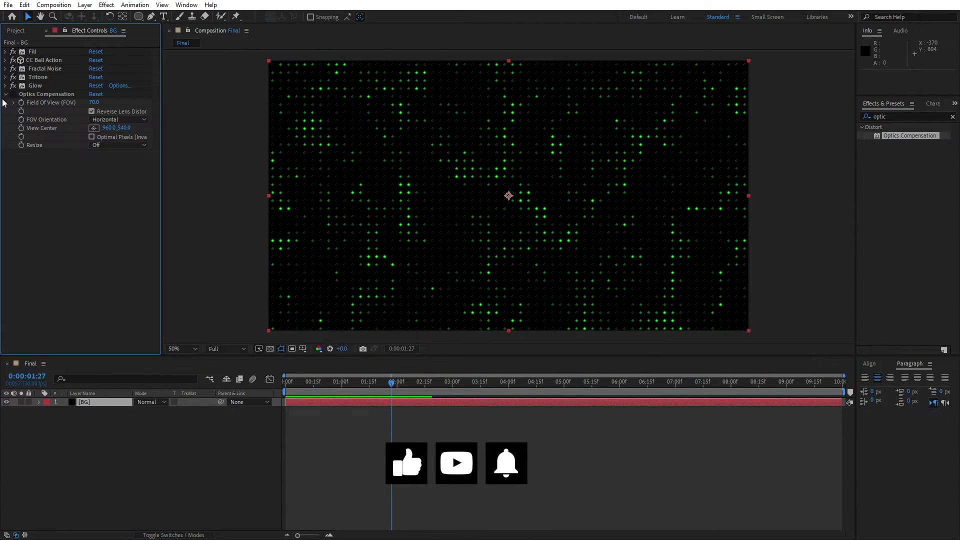
left_click(6, 94)
right_click(141, 480)
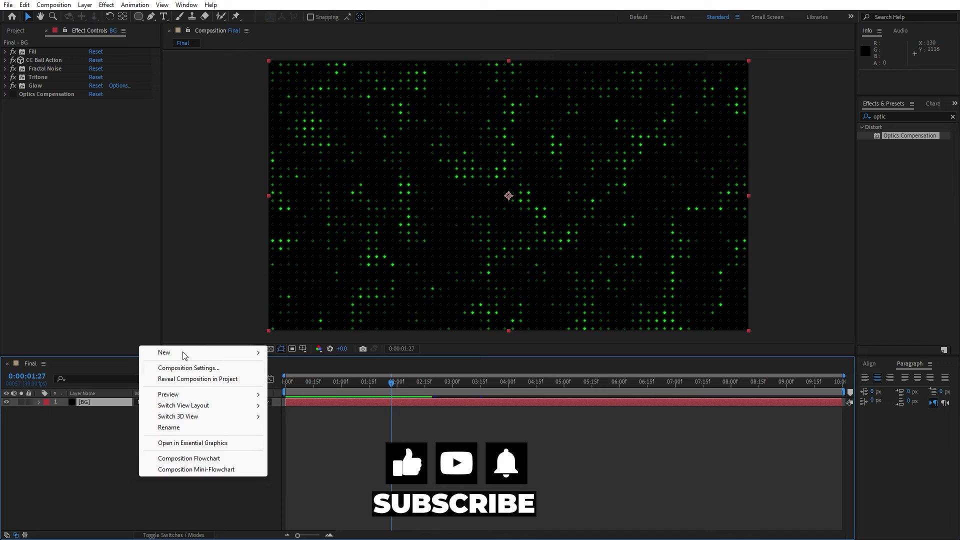
Step: Add an adjustment layer above BG and rename it Warp
mouse_move(181, 354)
left_click(322, 438)
key("Return")
type("Warp")
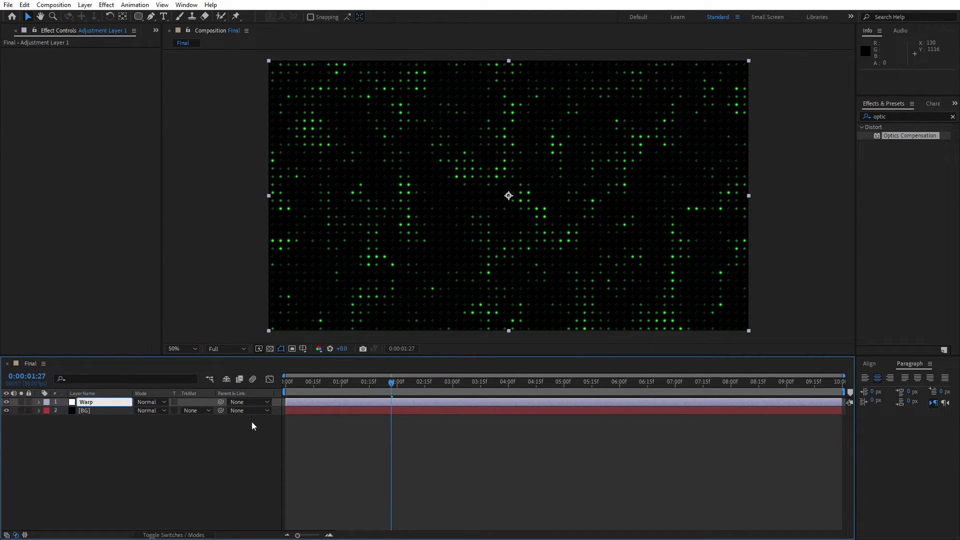
left_click(336, 422)
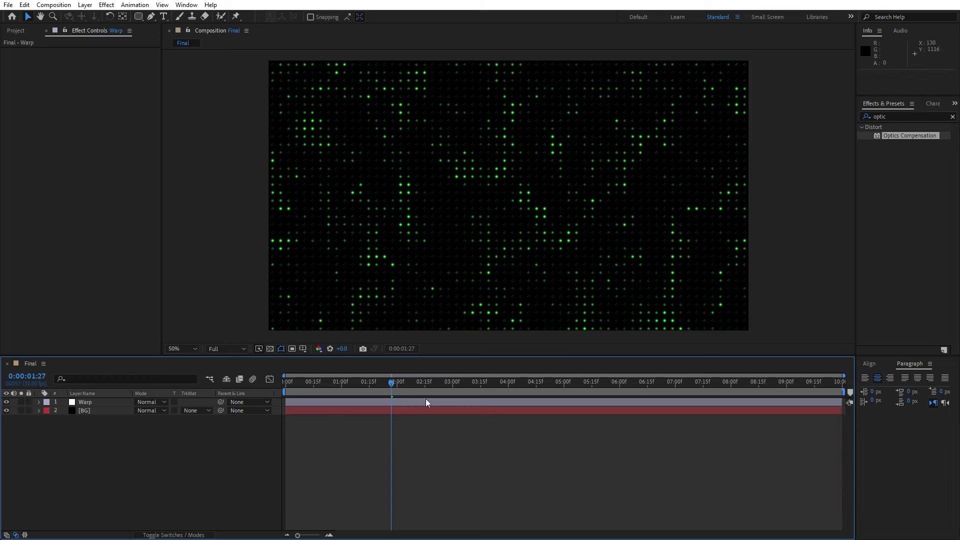
Step: Apply Wave Warp to Warp with Wave Height 5, Width 1100 and Speed 0.2
double_click(895, 116)
type("wav")
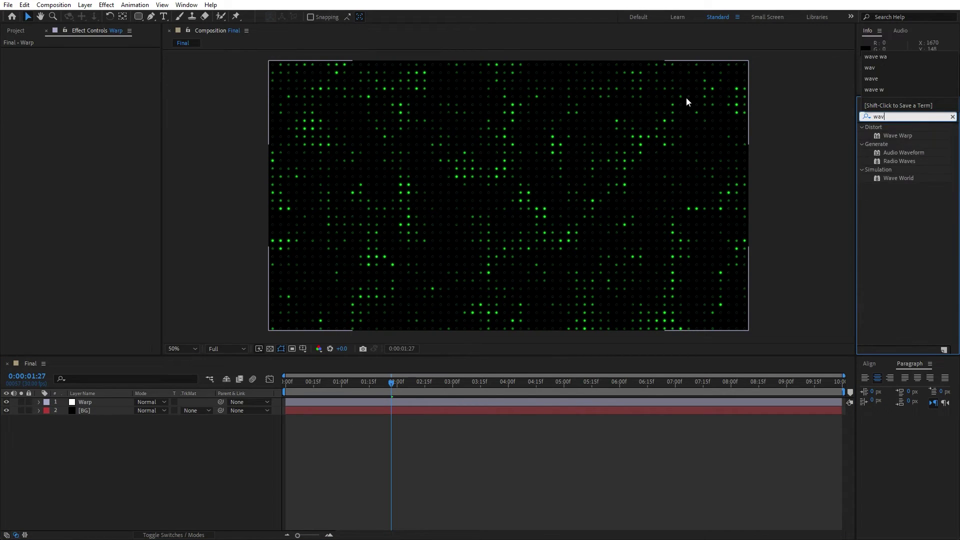
type("e w")
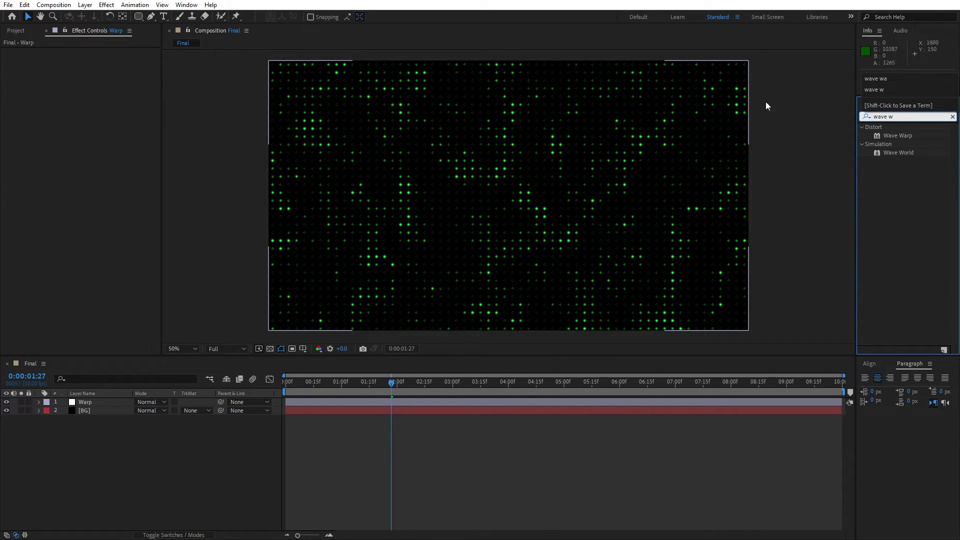
left_click(896, 136)
left_click_drag(897, 136, 96, 401)
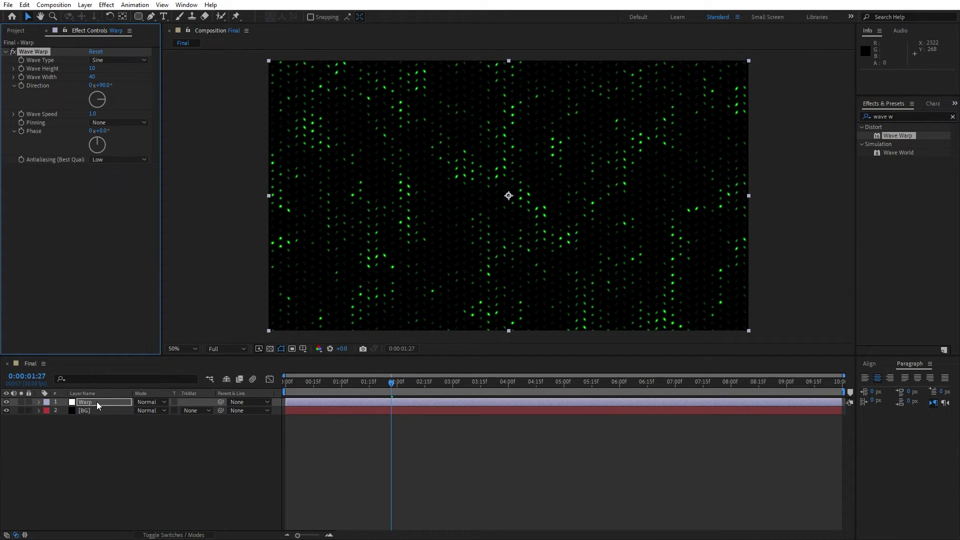
left_click(92, 69)
type("5")
left_click(83, 224)
left_click(93, 77)
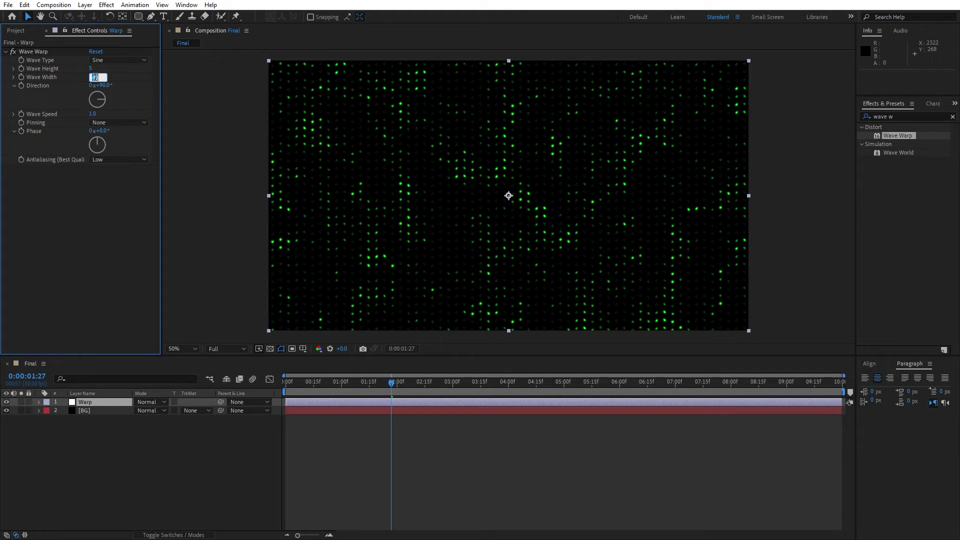
left_click(62, 216)
left_click_drag(93, 116, 66, 122)
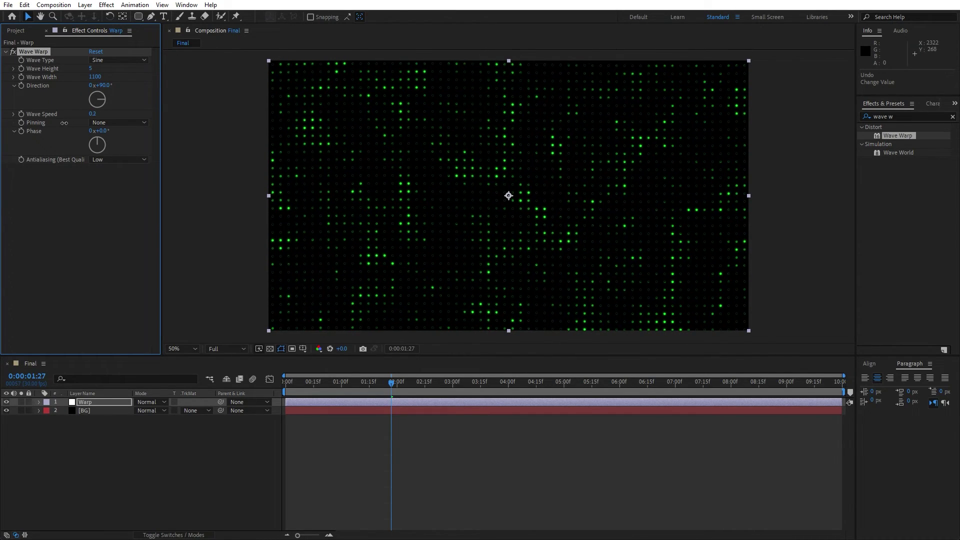
Step: Deselect the layers and preview the warped dots, stopping at 04:17
left_click(209, 453)
key("space")
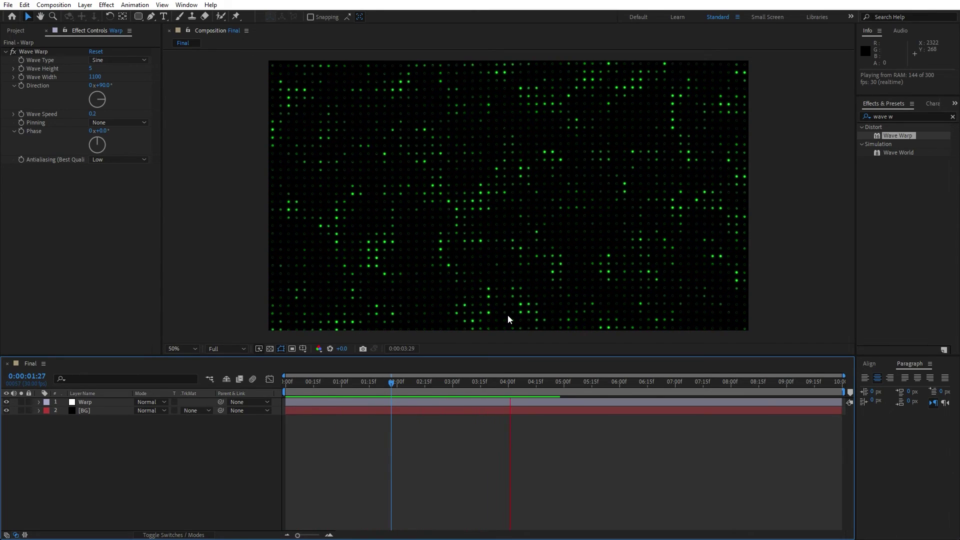
left_click(539, 388)
left_click(5, 403)
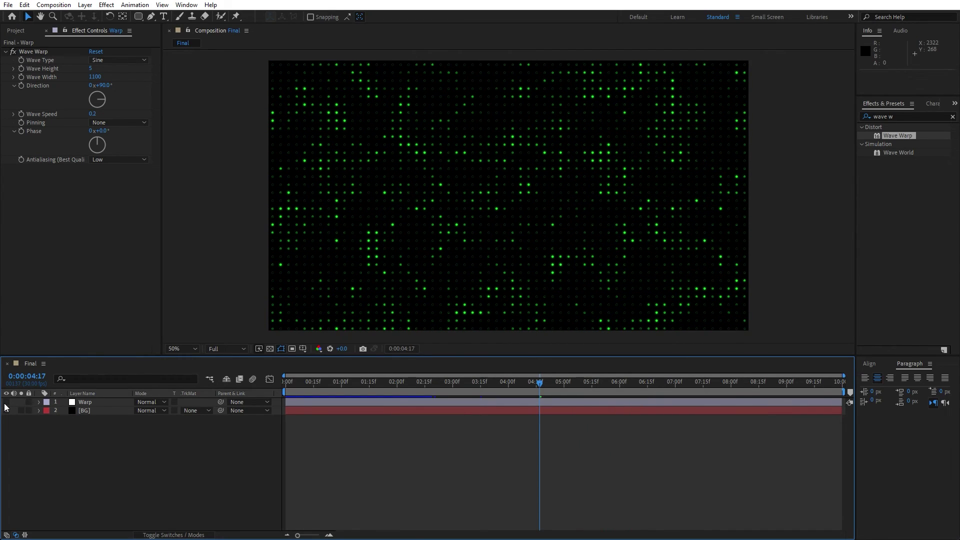
left_click(5, 403)
left_click_drag(465, 389, 453, 393)
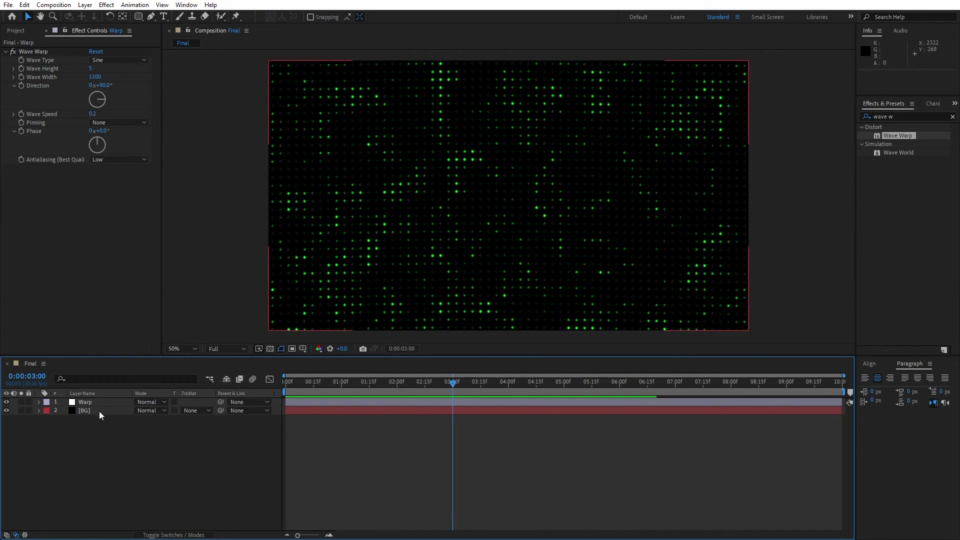
left_click(101, 411)
left_click(449, 388)
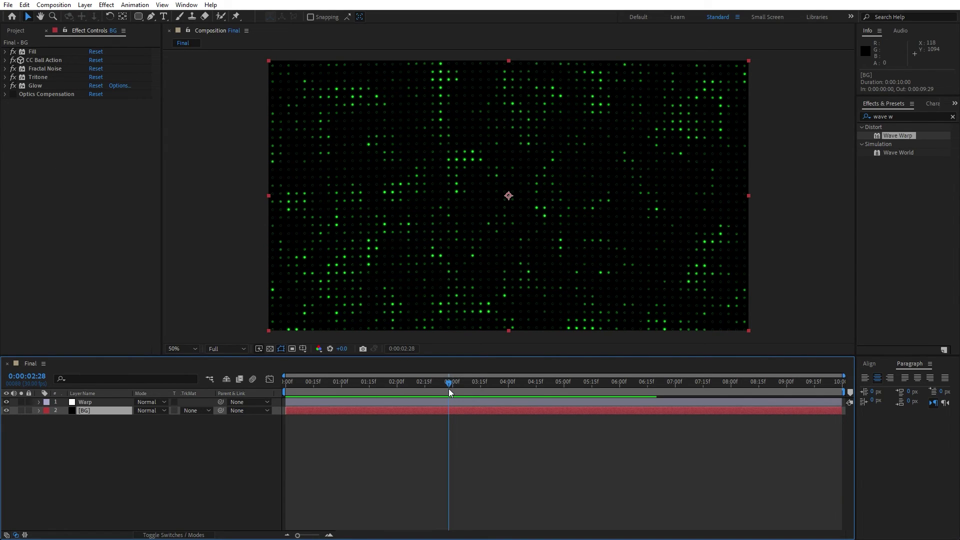
key("space")
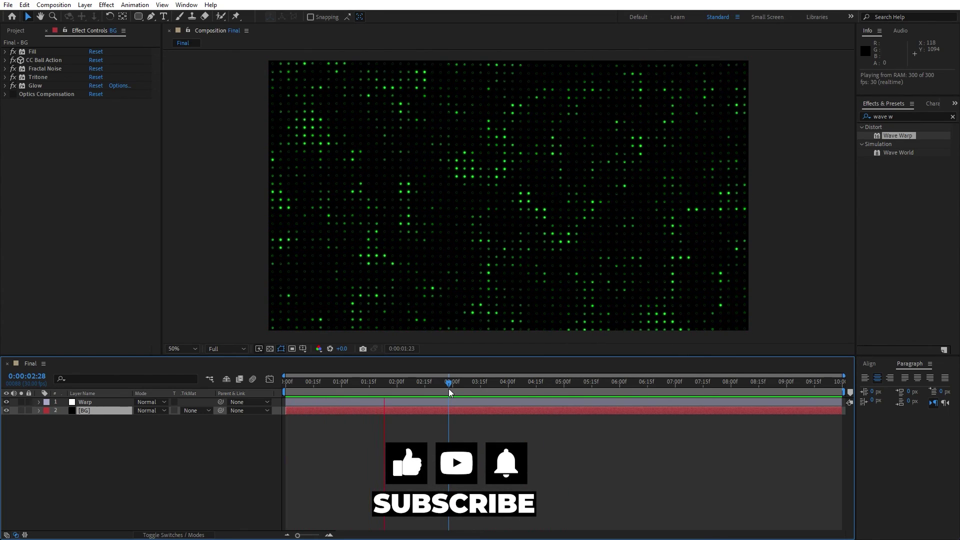
key("space")
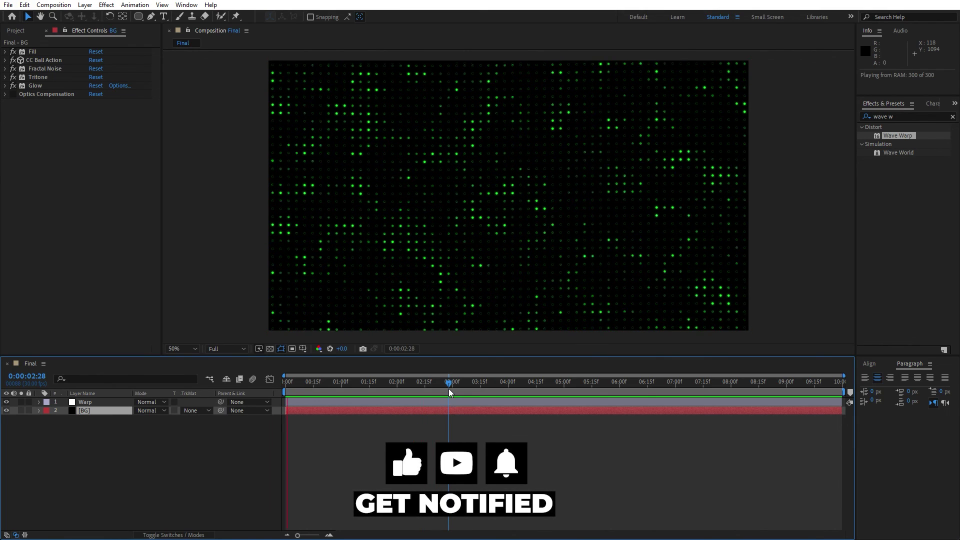